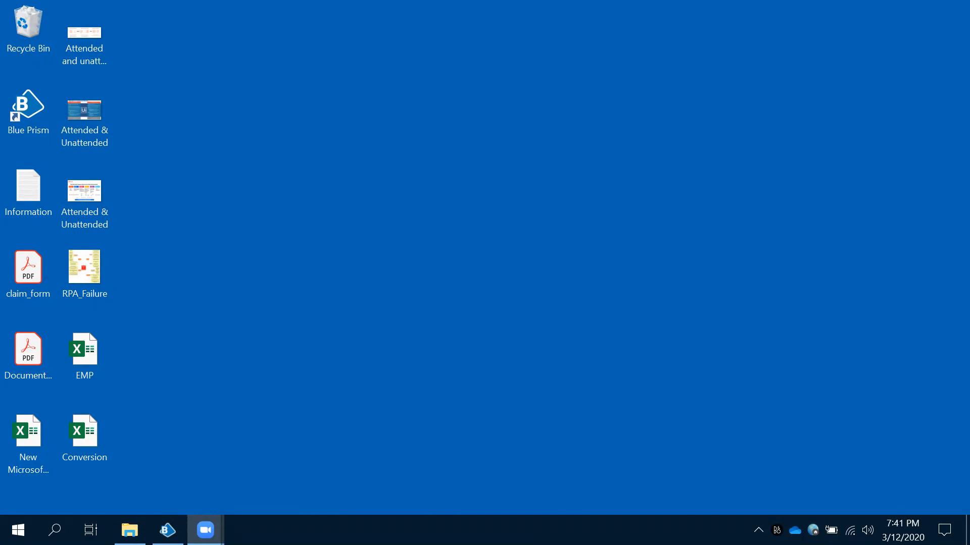
Step: Switch to Blue Prism and check the available processes and the resource in the Default group in the Control room
click(167, 529)
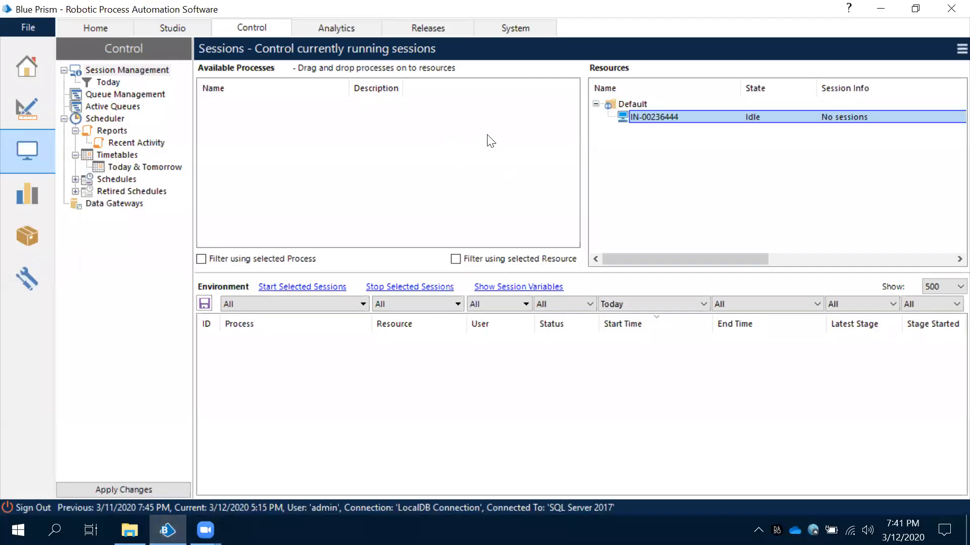
click(173, 28)
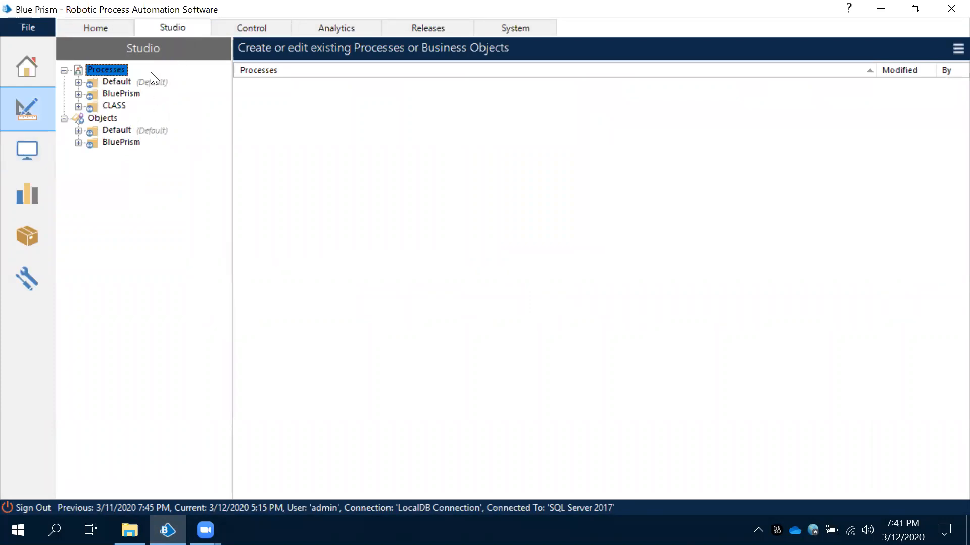
click(248, 28)
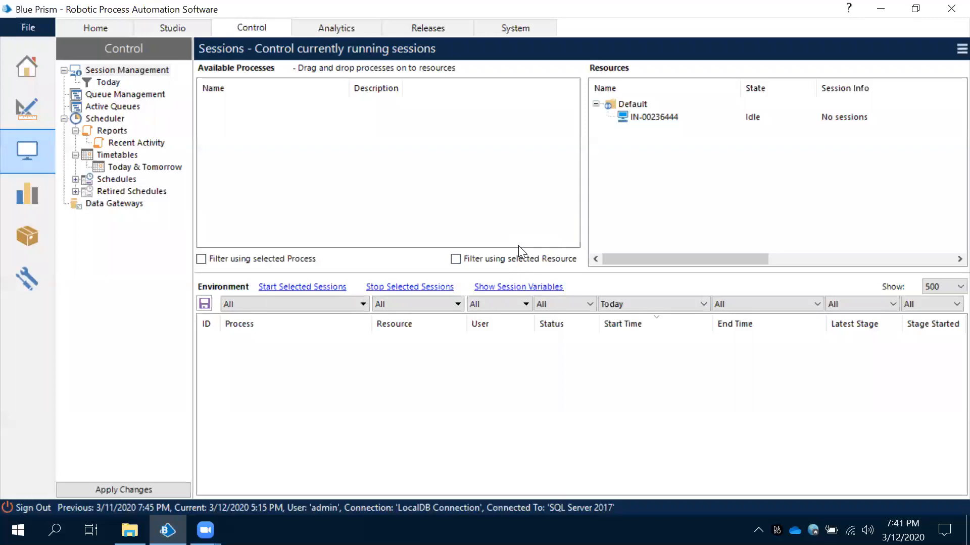
click(640, 104)
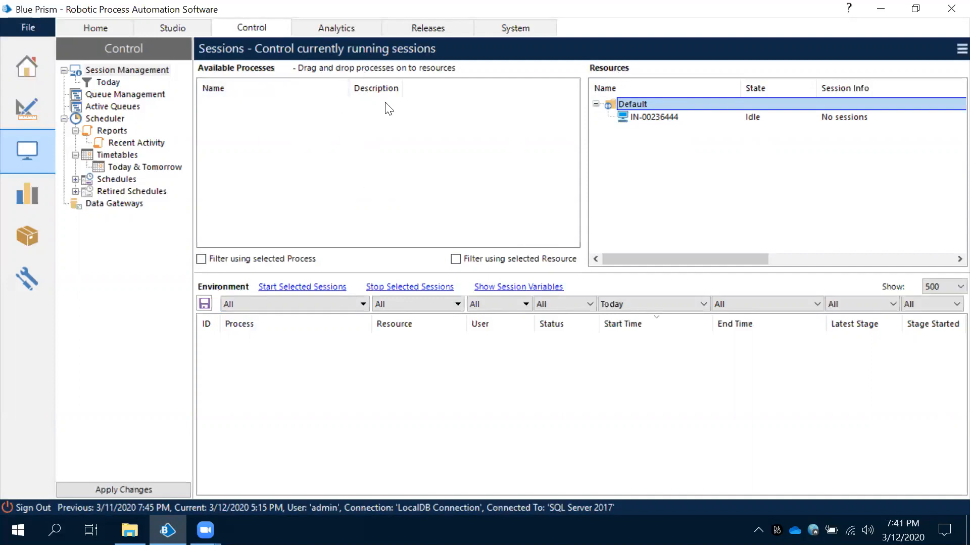
click(664, 122)
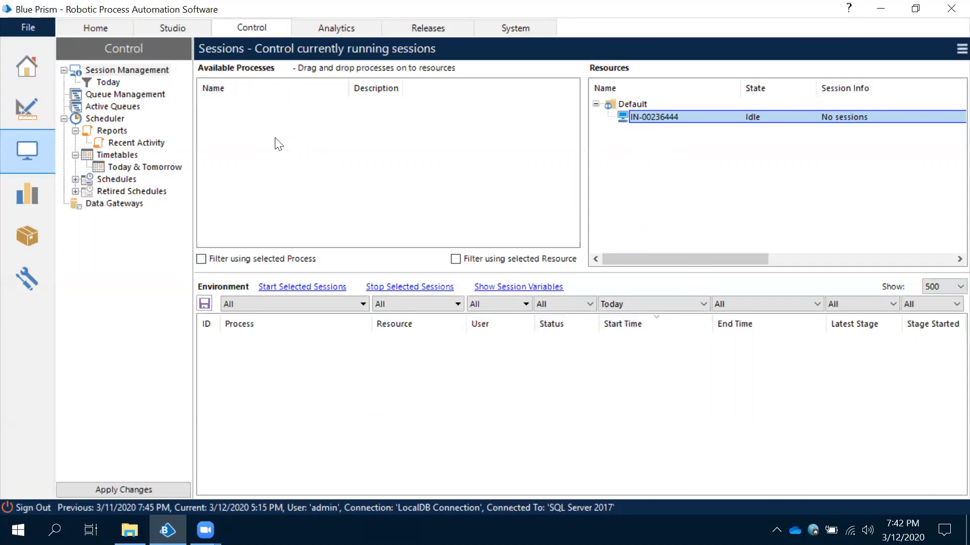
Step: Open the Calculation process from the BluePrism process group in Studio for editing
click(174, 30)
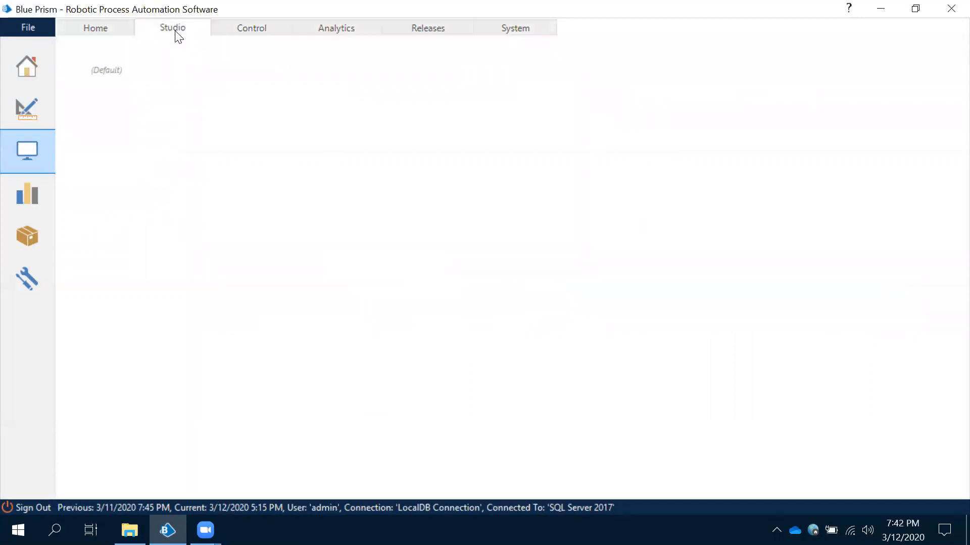
click(78, 95)
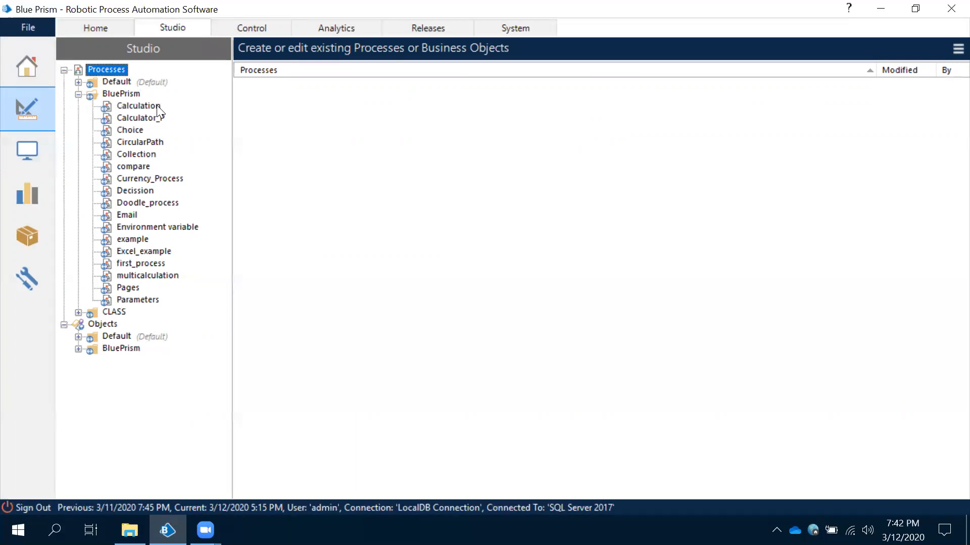
click(139, 106)
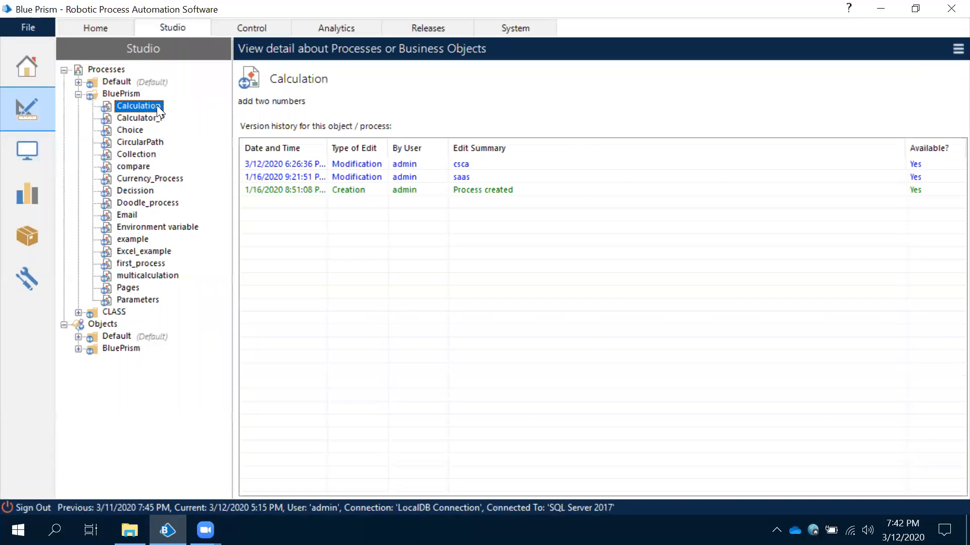
double_click(158, 107)
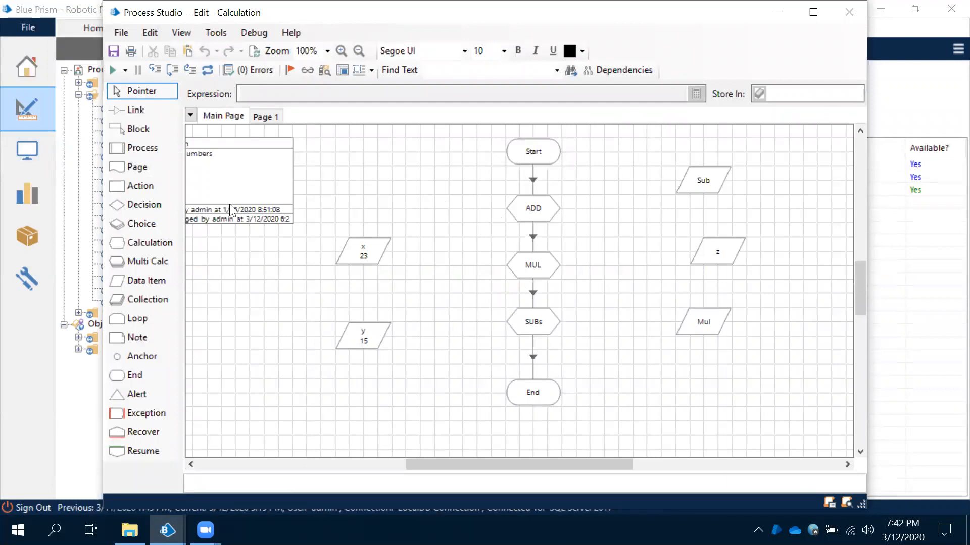
Step: Publish the Calculation process to Control Room through its process information
double_click(237, 180)
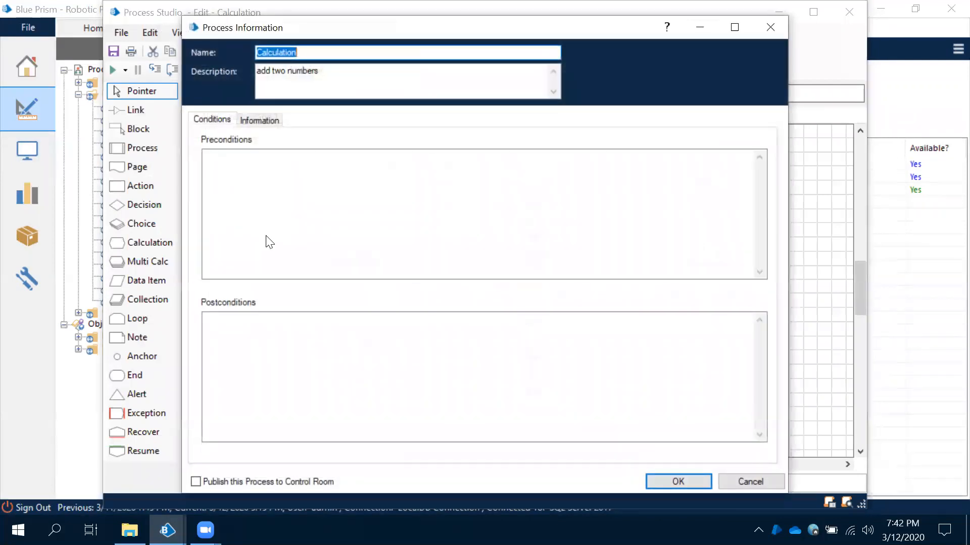
click(196, 482)
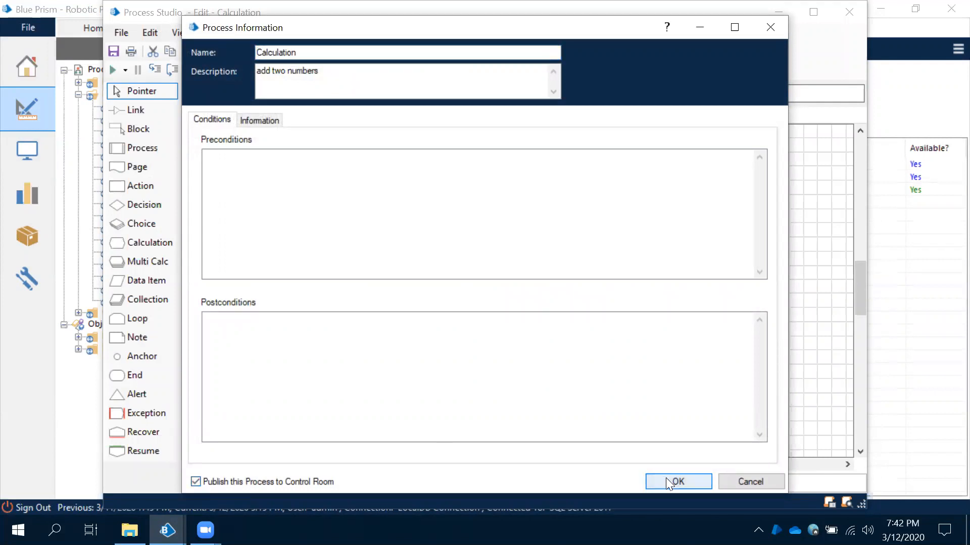
click(678, 481)
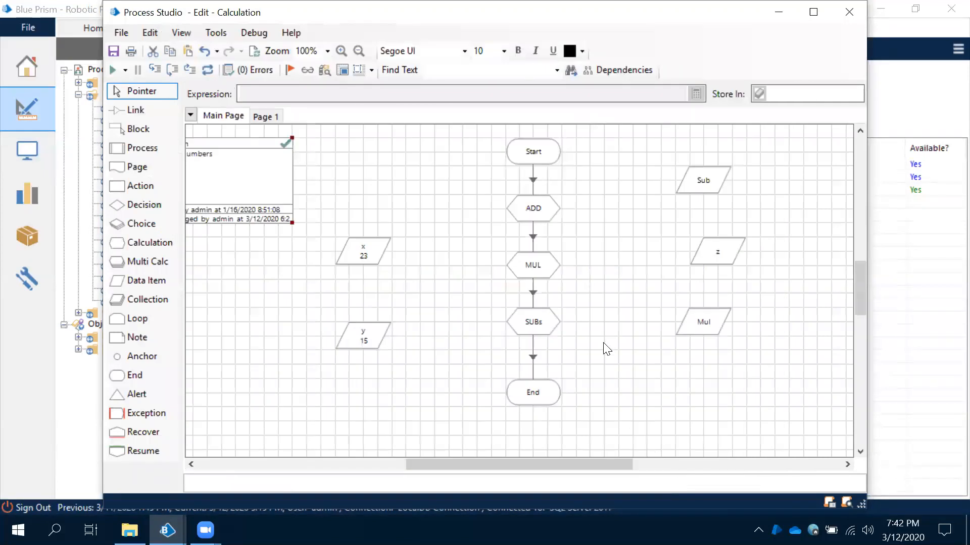
Step: Save the Calculation process with the edit summary "scas" and close Process Studio
key(ctrl+s)
text(scas)
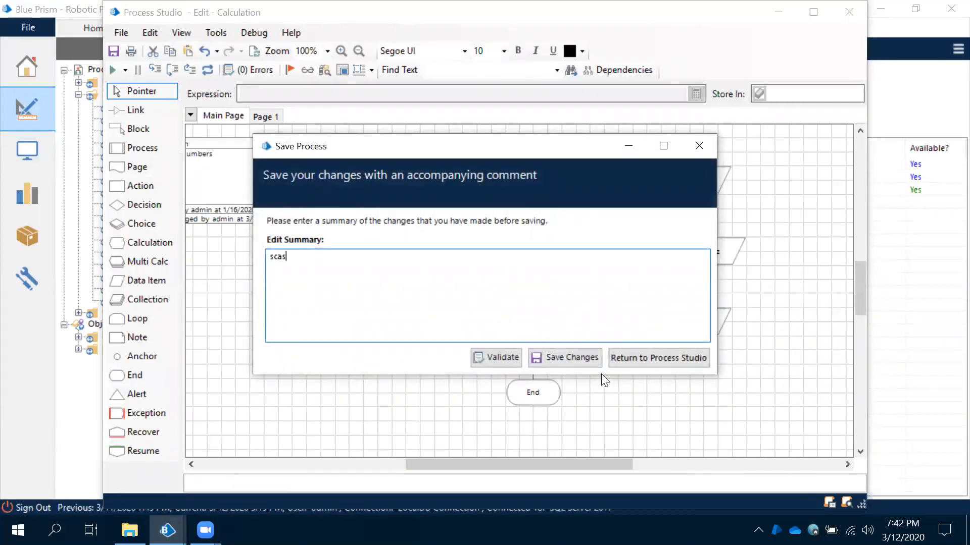
click(576, 357)
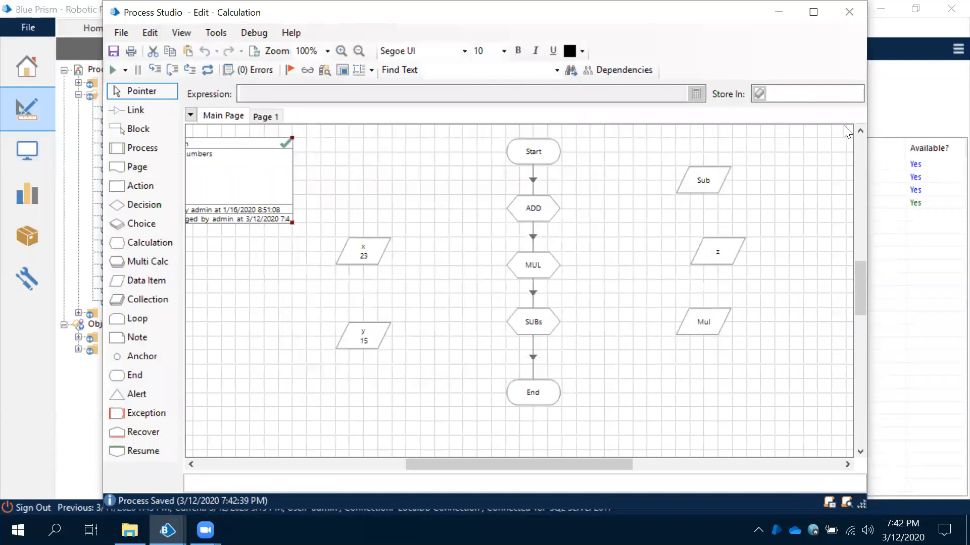
click(854, 13)
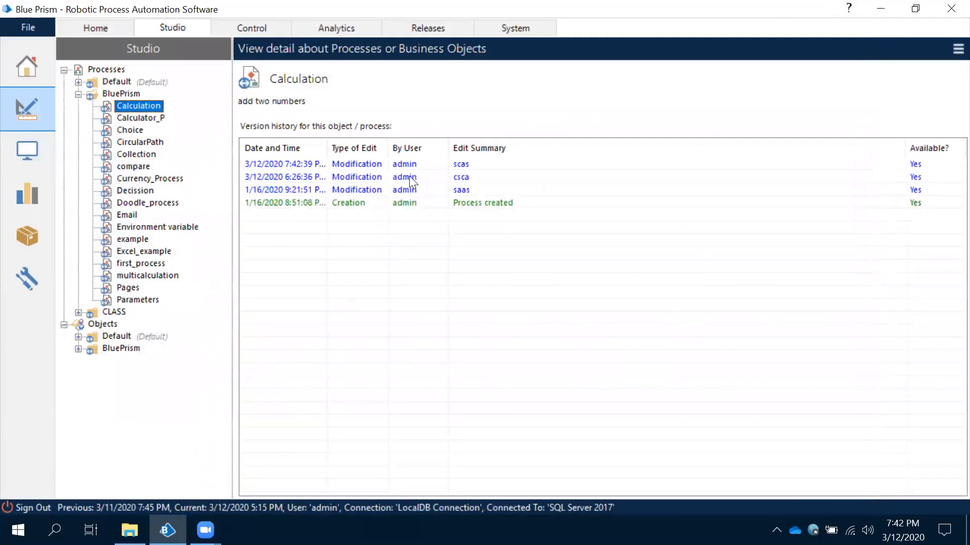
Step: Create a session in the Control room by assigning the Calculation process to resource IN-00236444
click(269, 31)
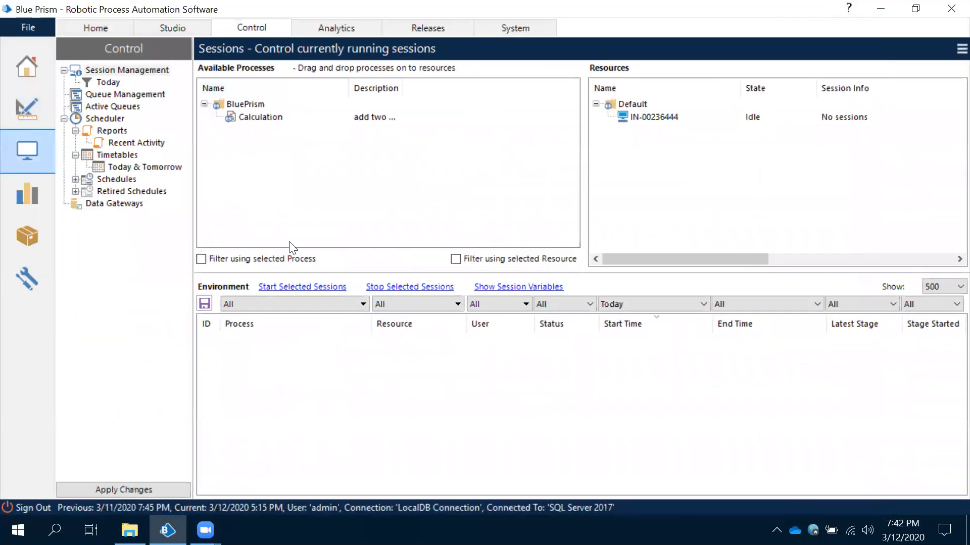
click(258, 116)
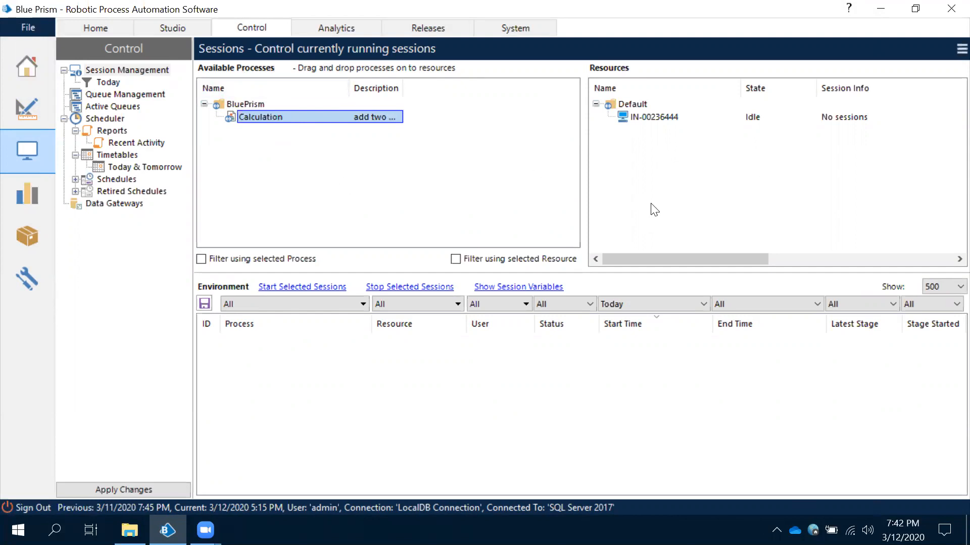
click(657, 117)
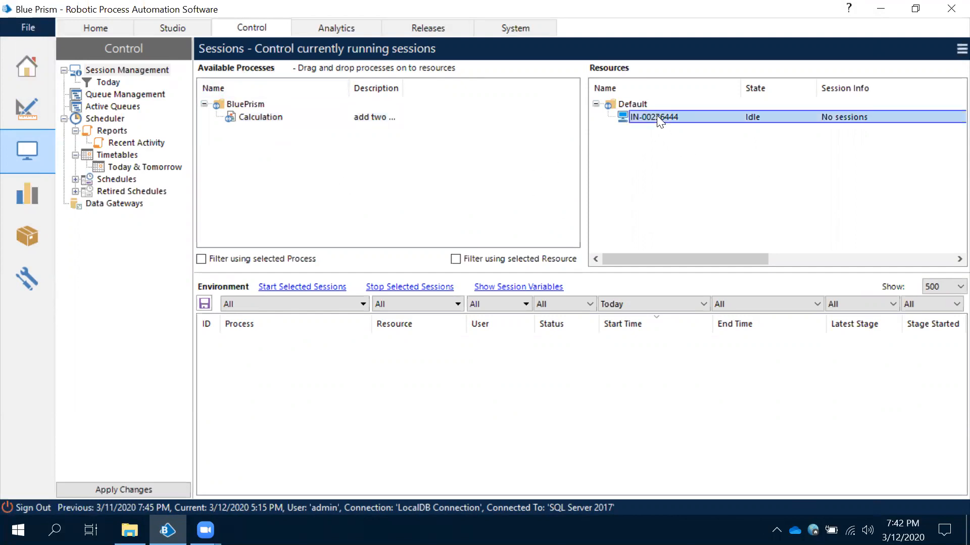
click(254, 118)
drag(253, 117, 652, 117)
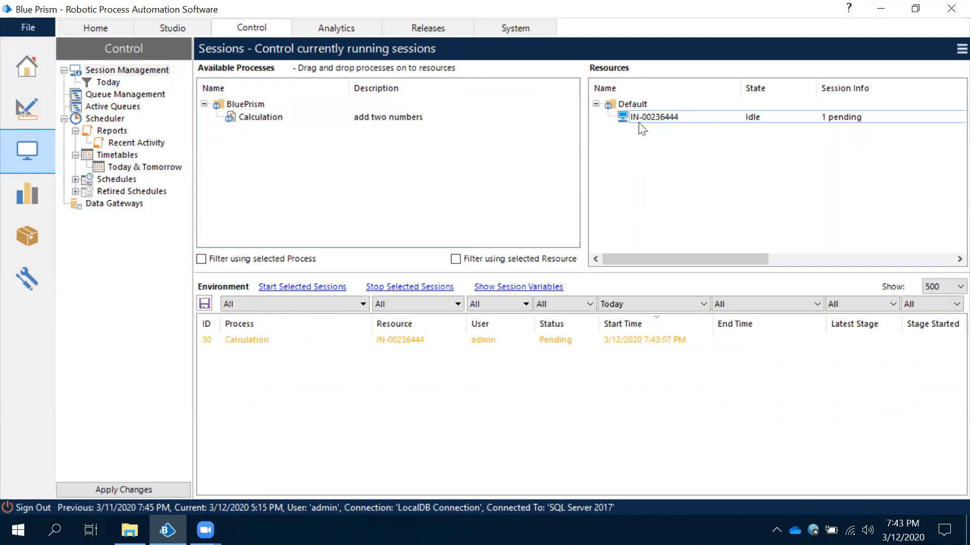
click(671, 117)
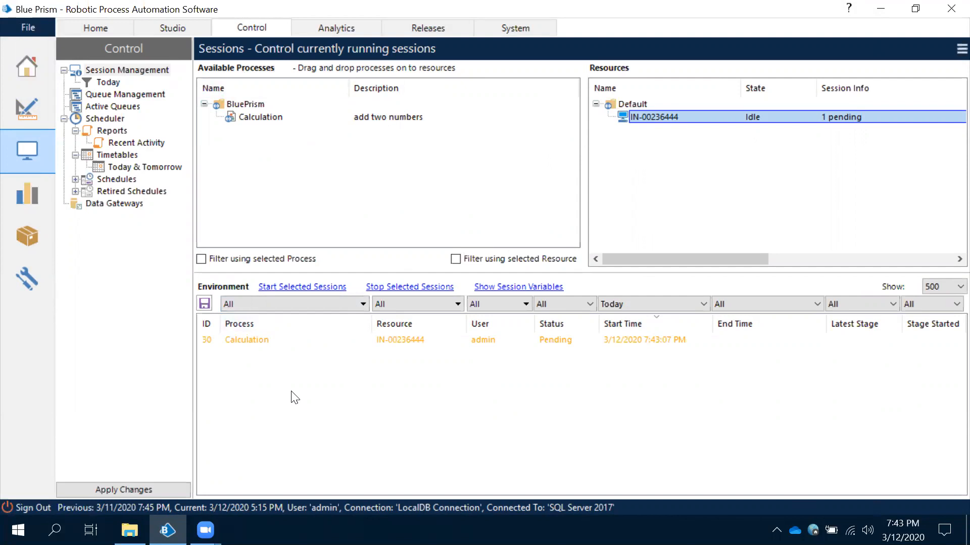
click(264, 340)
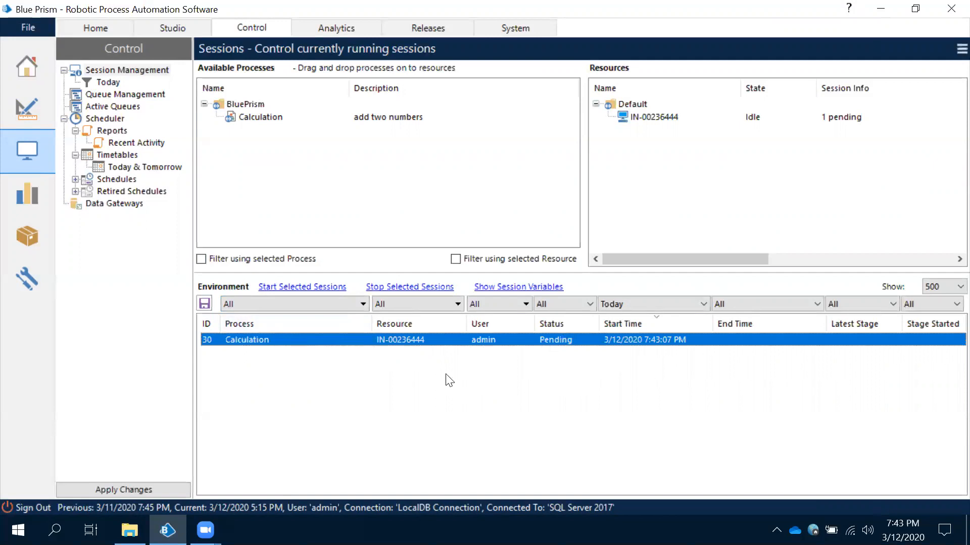
click(319, 403)
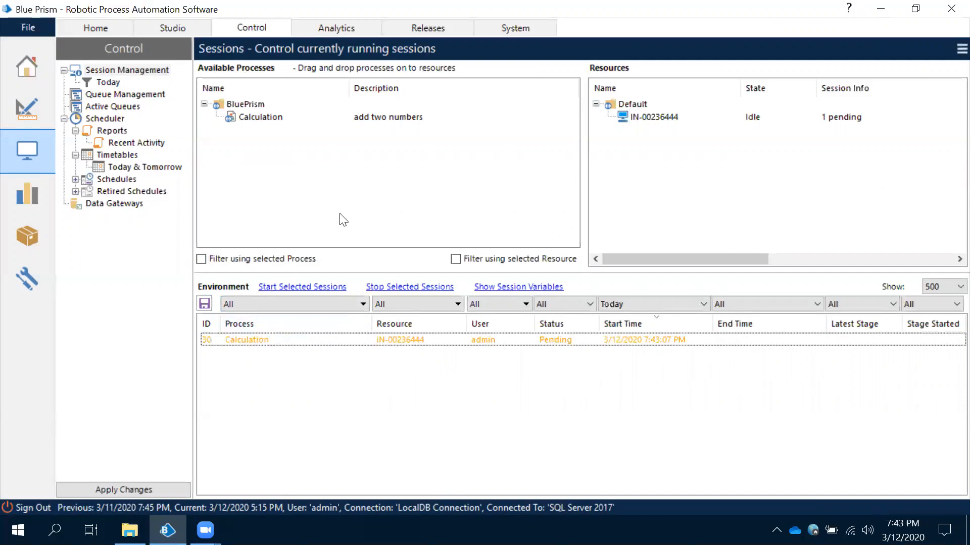
Step: Reopen the Calculation process in Studio, run it to watch its stages execute, and close it
click(170, 28)
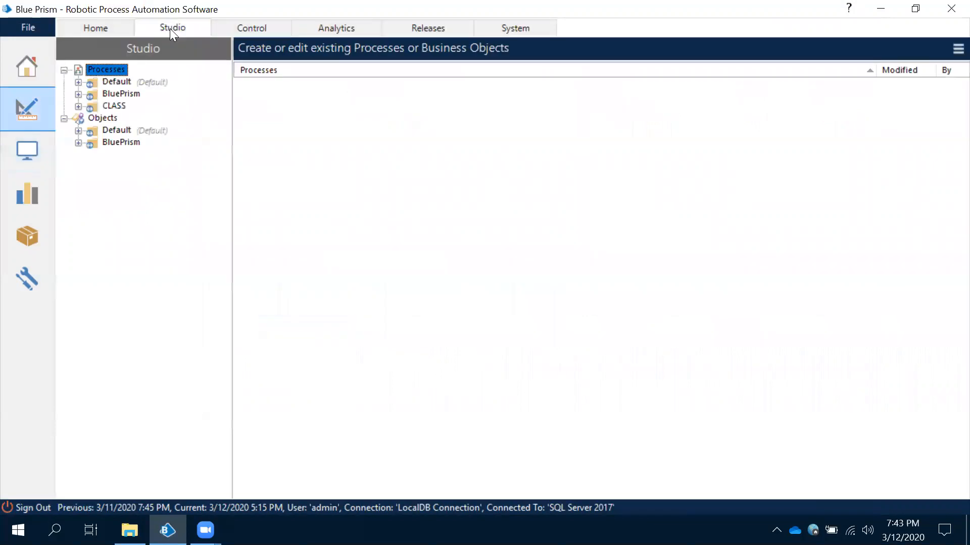
click(77, 94)
click(134, 107)
double_click(136, 112)
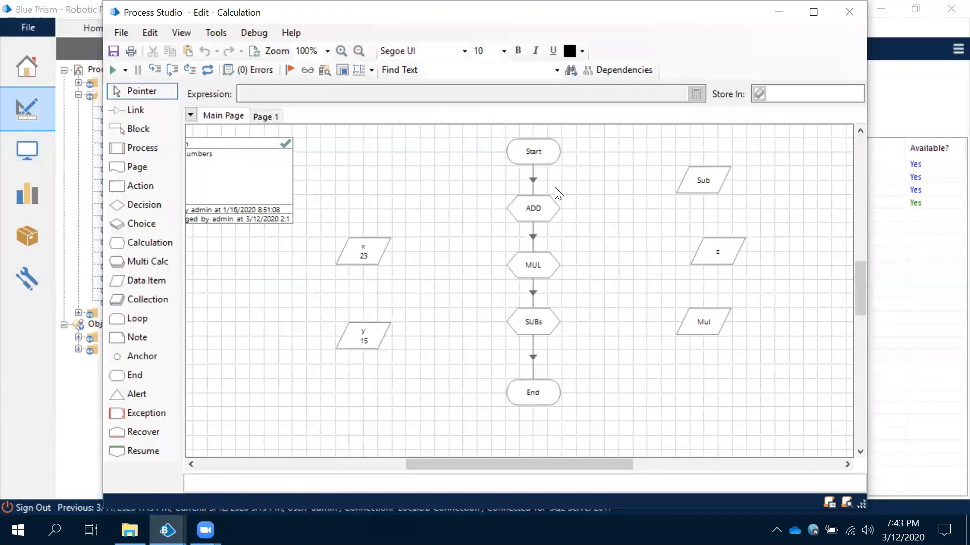
click(116, 75)
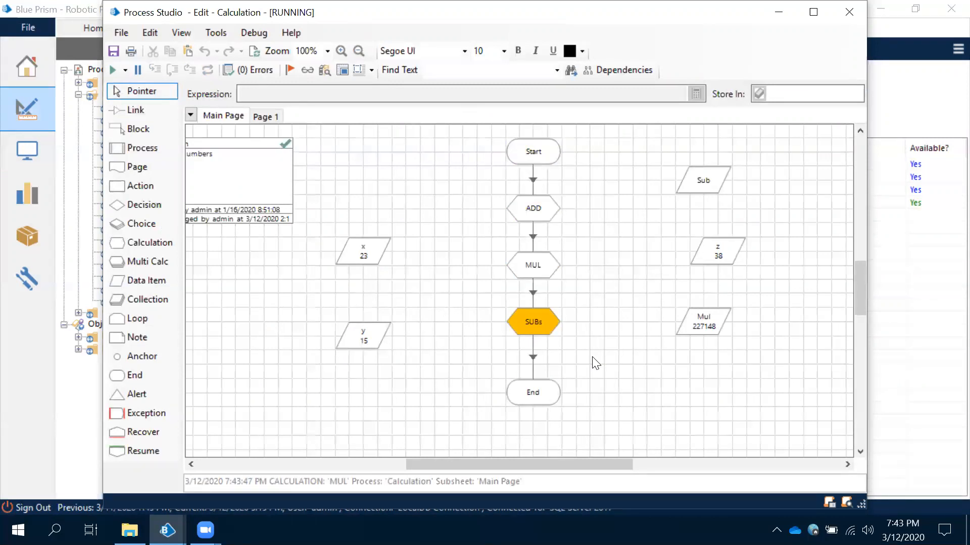
click(848, 12)
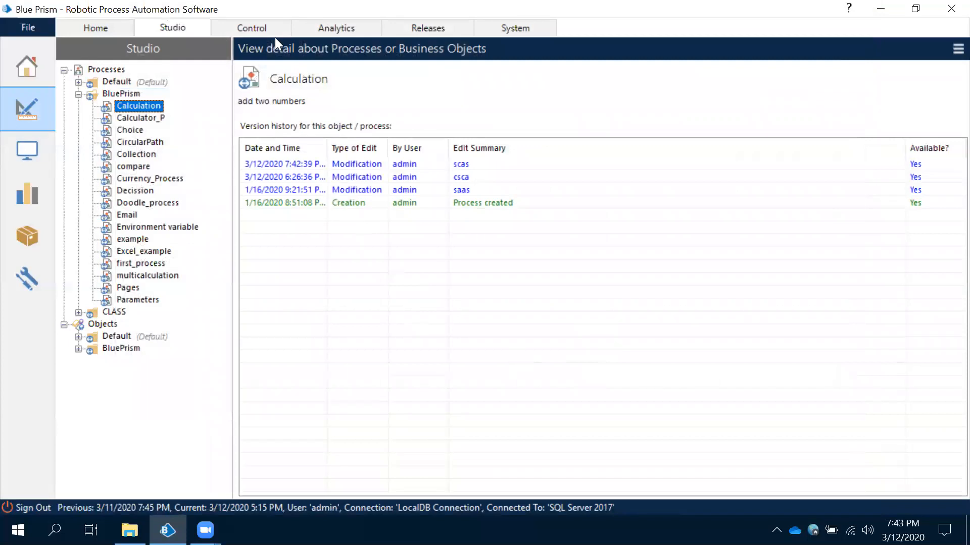
Step: Start the pending Calculation session in the Control room's environment list
click(272, 32)
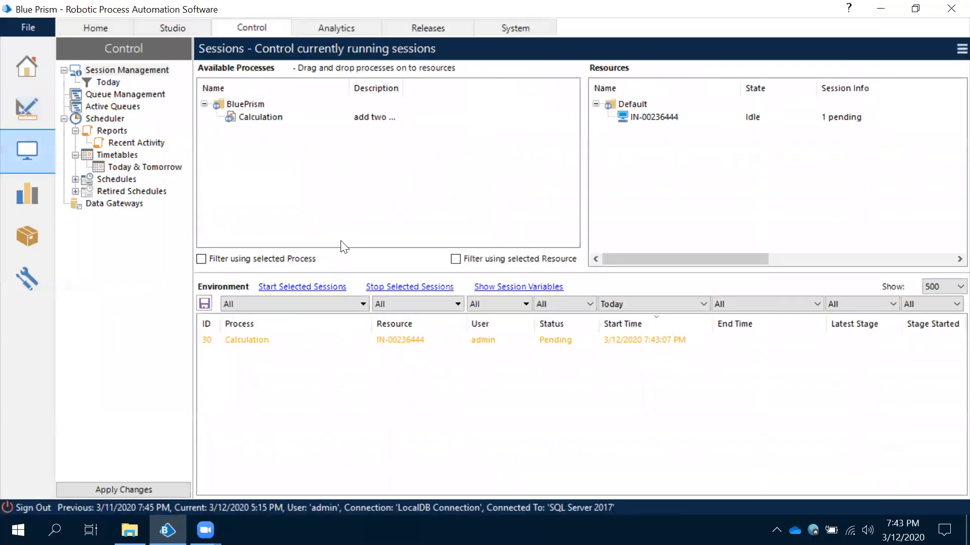
click(245, 340)
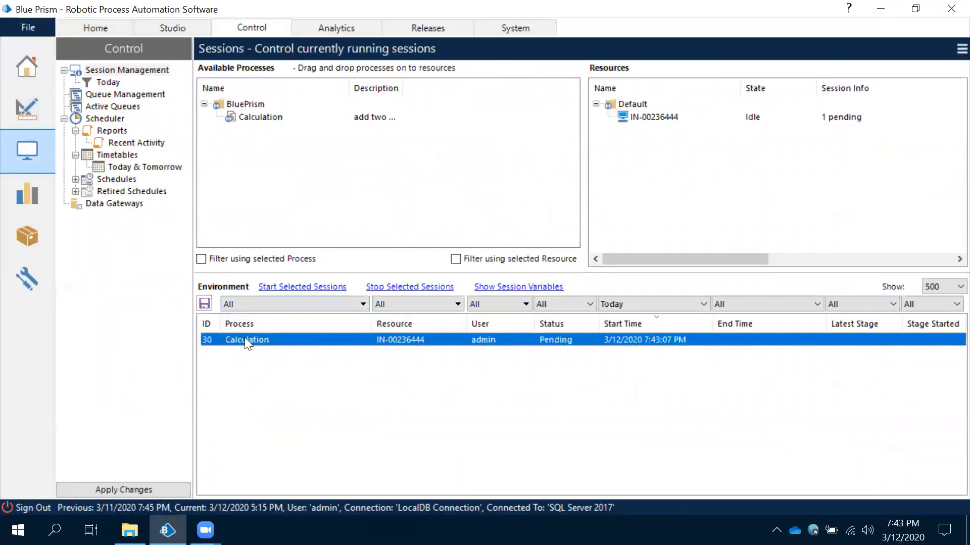
right_click(244, 339)
click(273, 350)
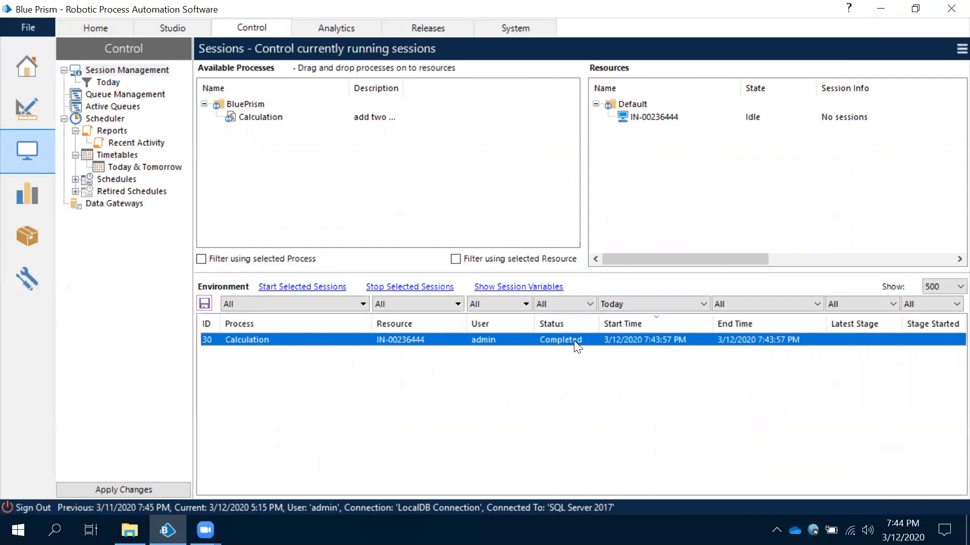
Step: View the log of the completed Calculation session, and close the log viewer
right_click(325, 341)
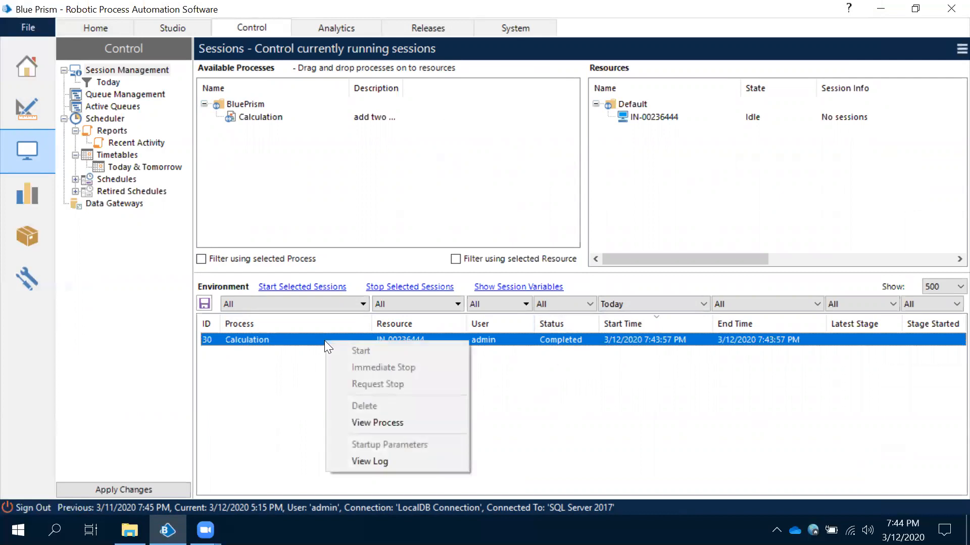
click(405, 461)
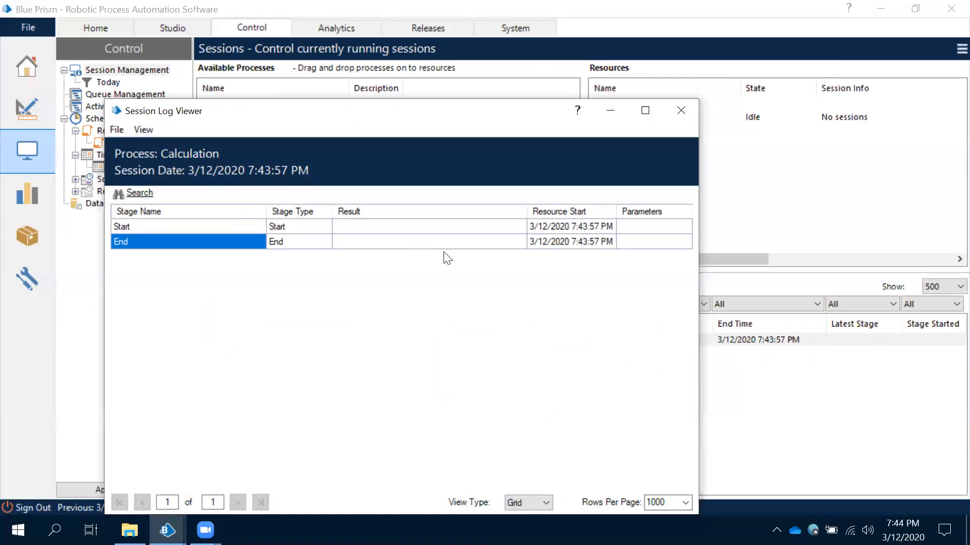
click(680, 113)
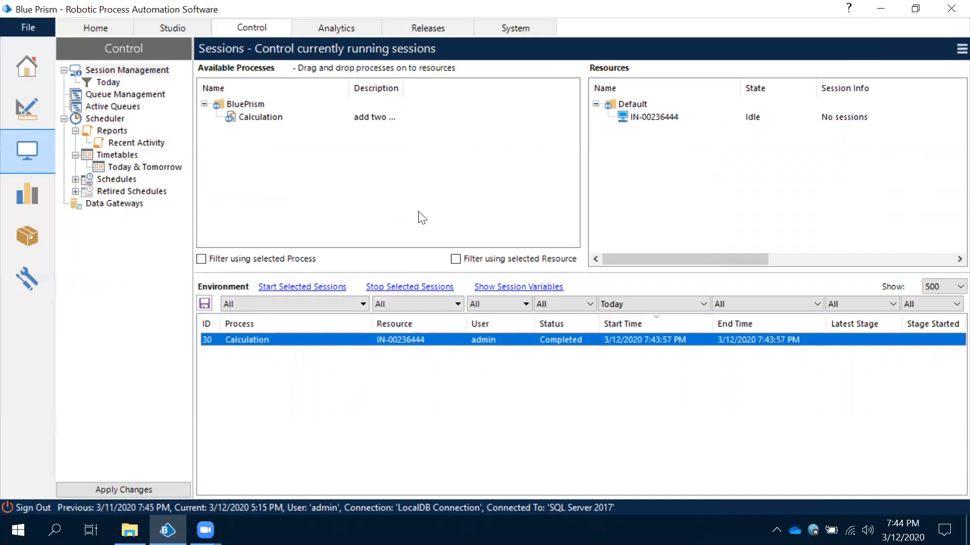
click(258, 119)
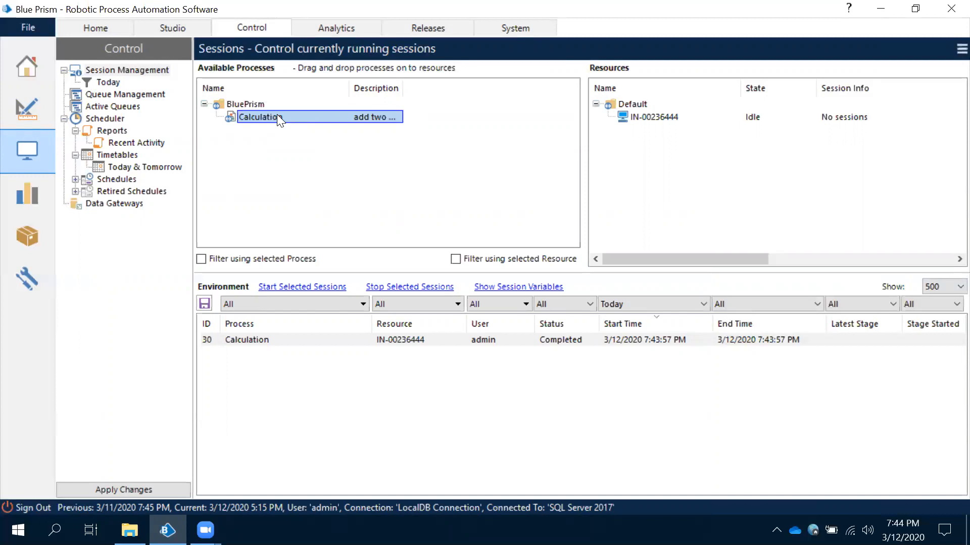
click(643, 118)
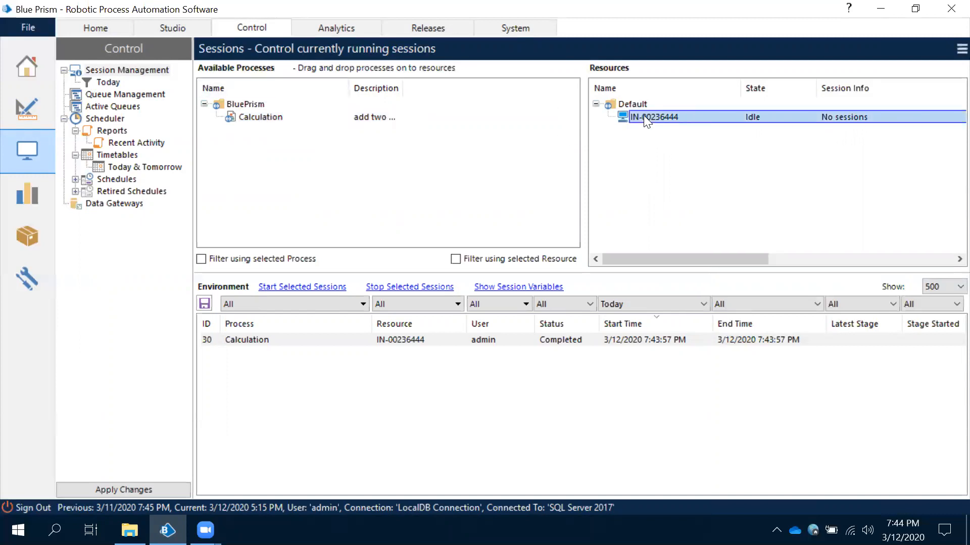
click(303, 343)
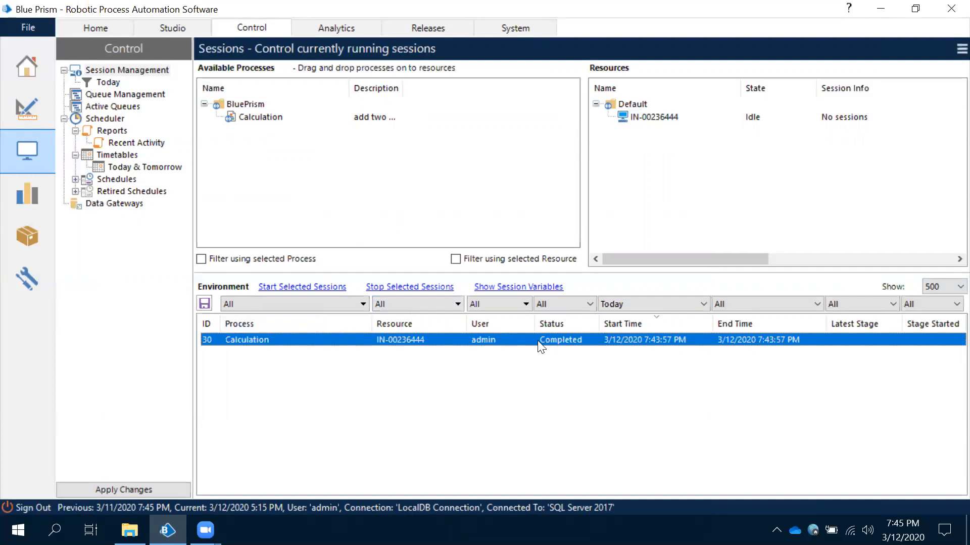
Step: Try to start the completed Calculation session again from the environment list, and dismiss the resulting dialog
right_click(325, 338)
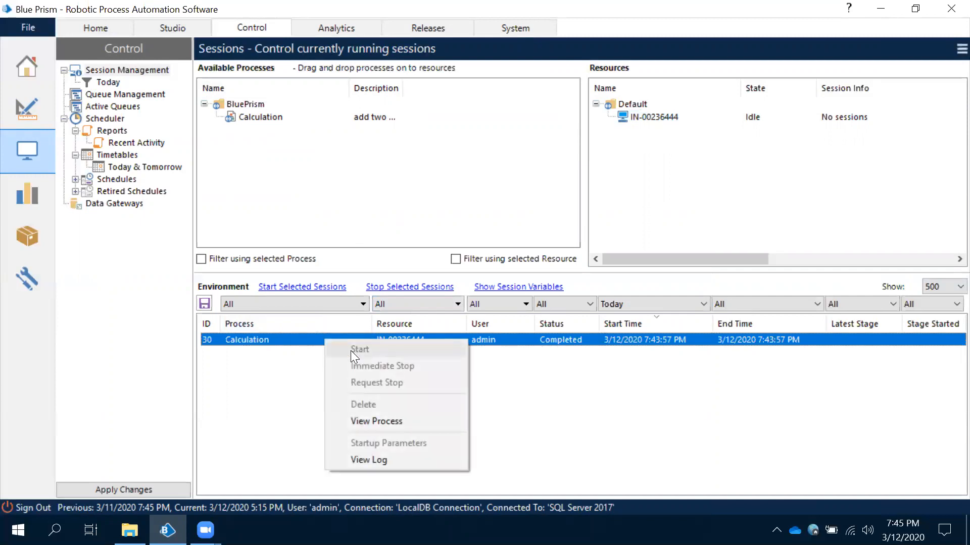
click(293, 379)
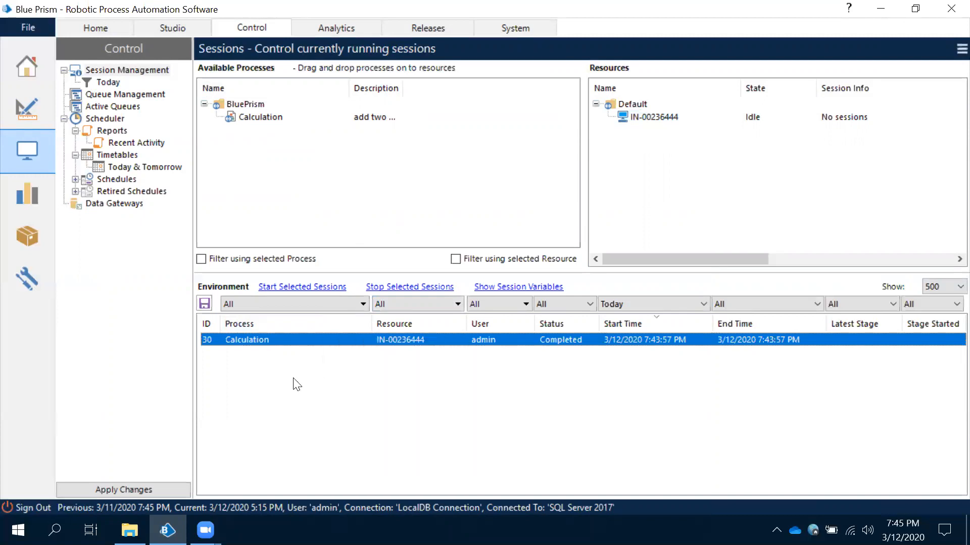
click(291, 339)
click(310, 287)
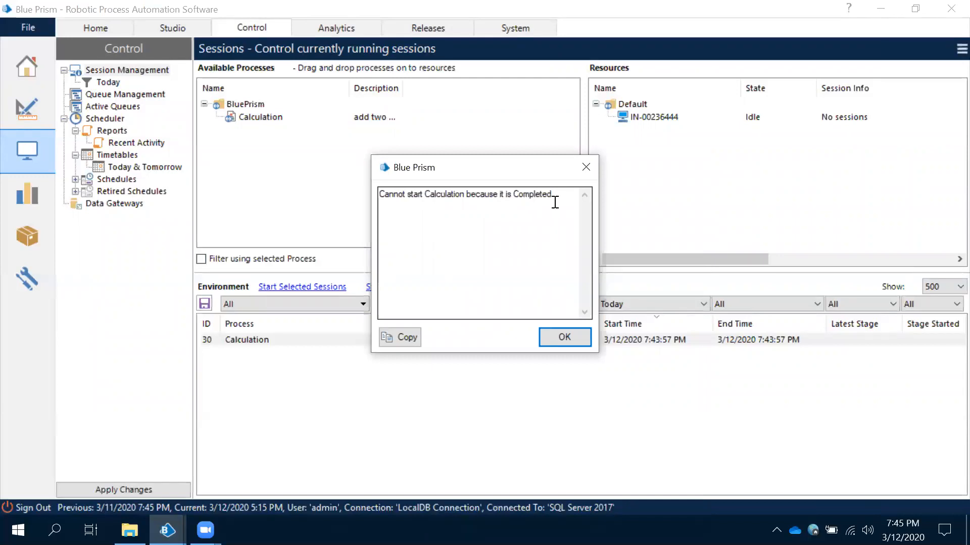
click(585, 167)
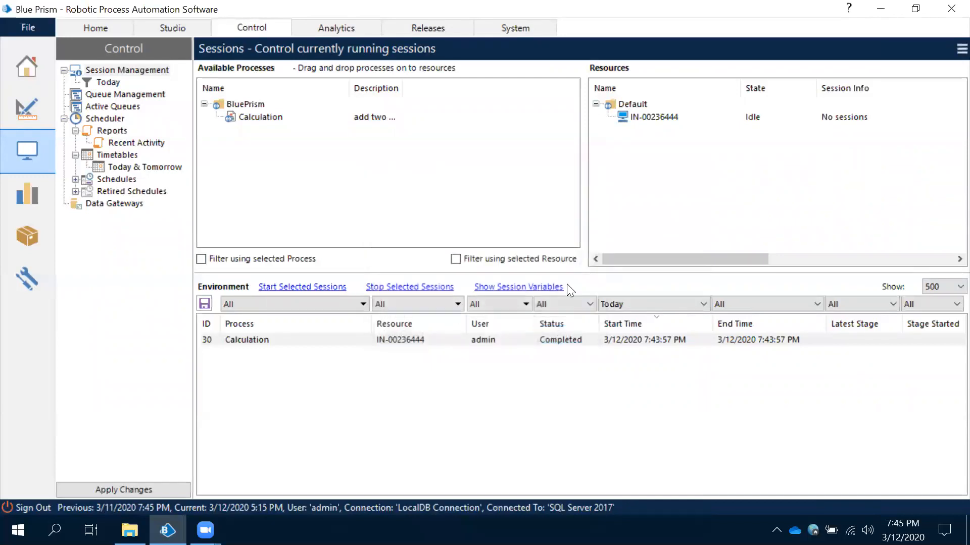
click(510, 346)
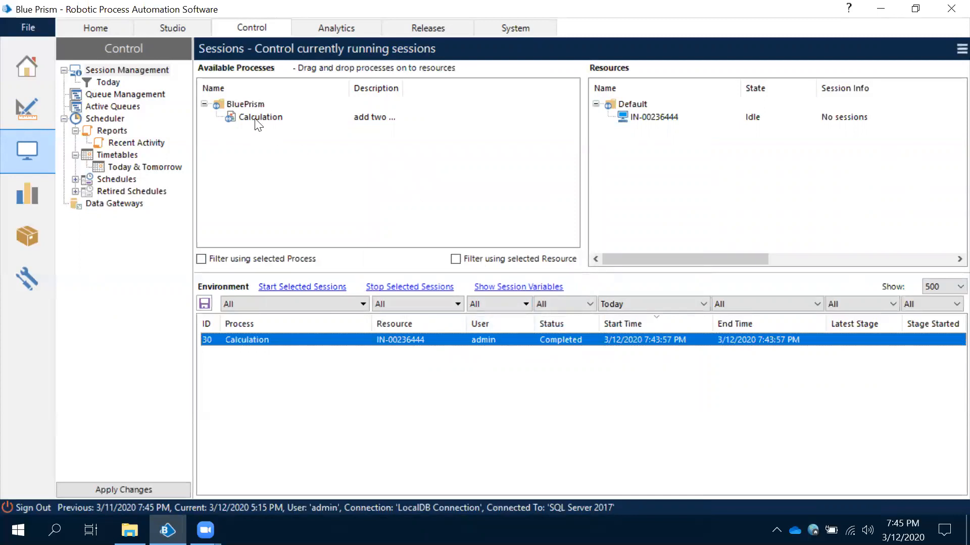
Step: Assign the Calculation process to resource IN-00236444 as another session, and start that pending session
drag(258, 122, 648, 116)
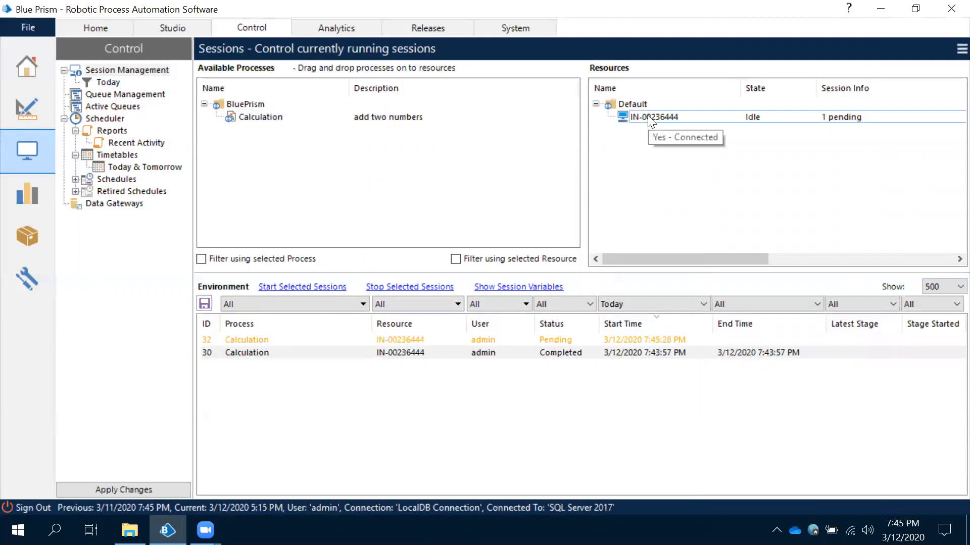
click(327, 337)
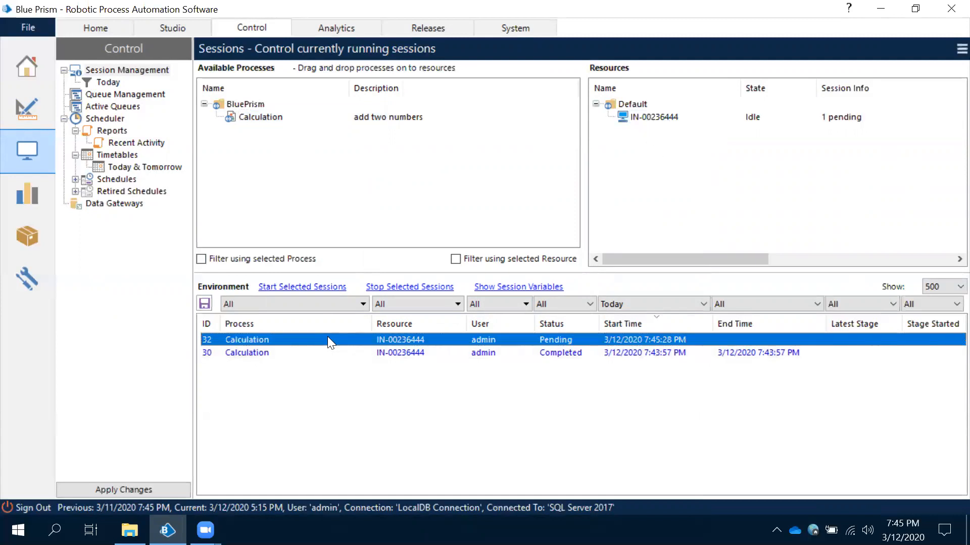
right_click(520, 339)
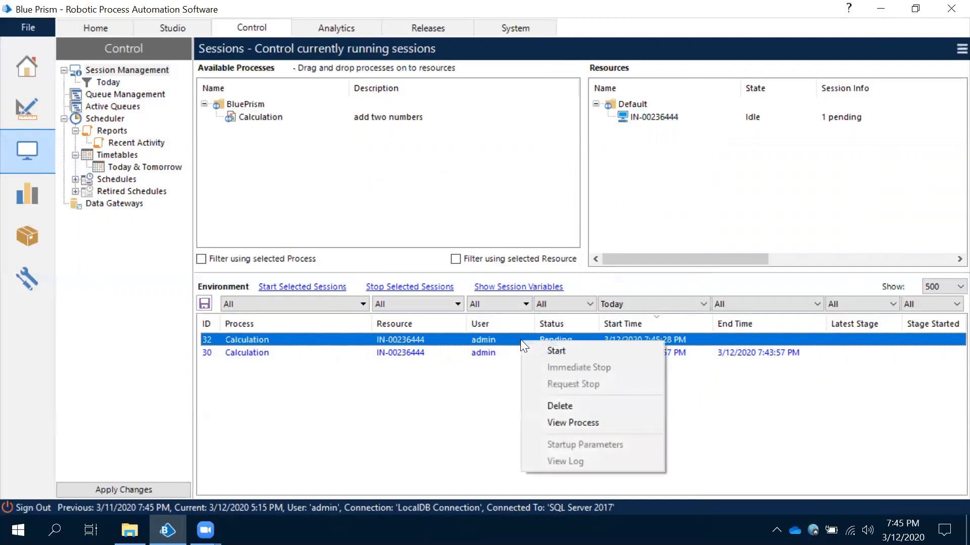
click(533, 347)
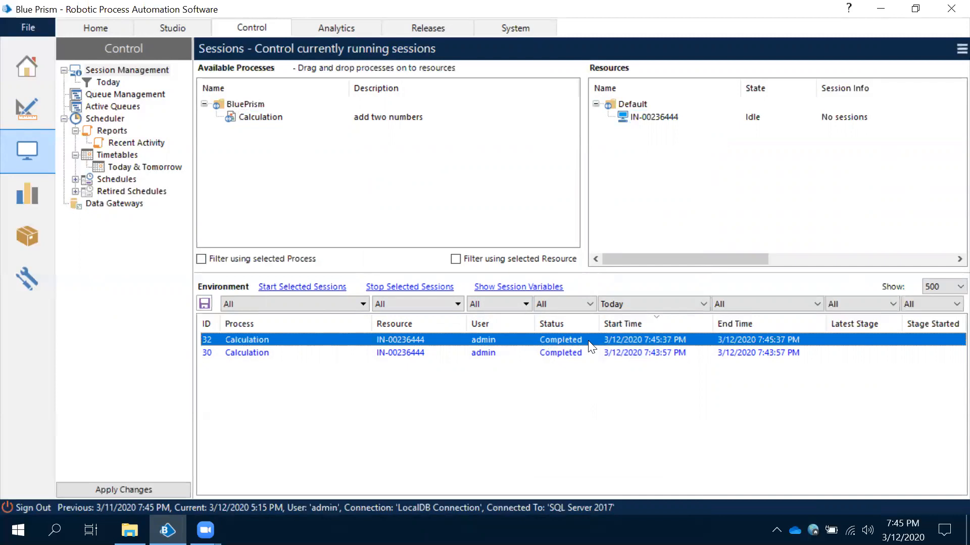
click(452, 188)
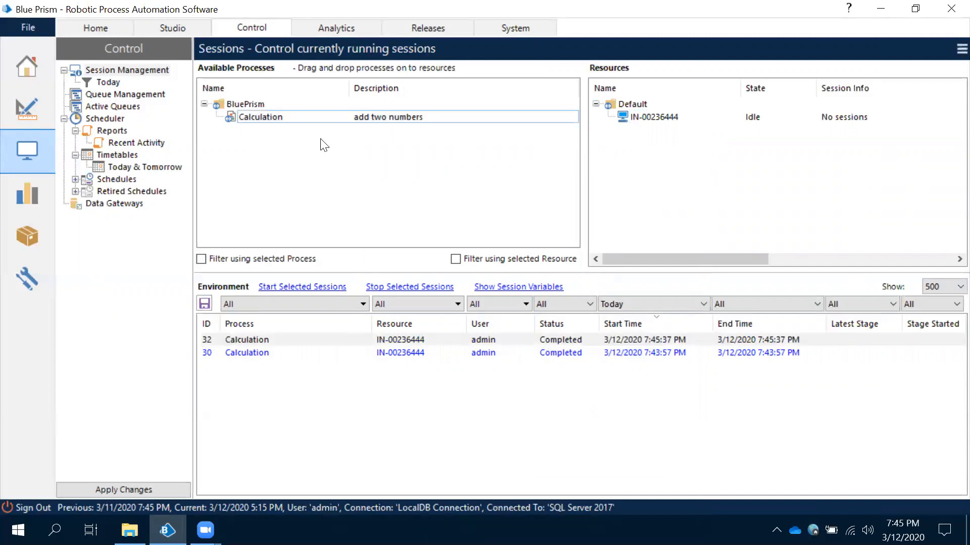